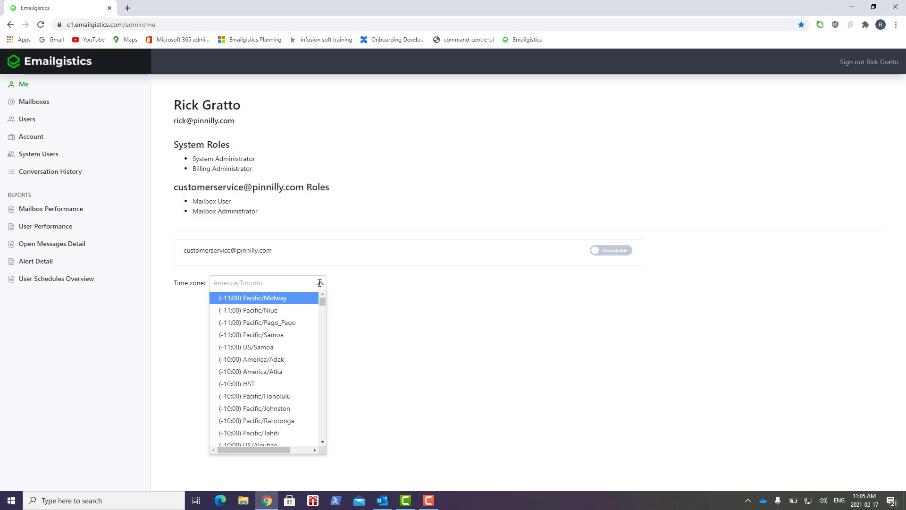
Step: Open the signed-in administrator's user settings within the customer service mailbox
click(395, 290)
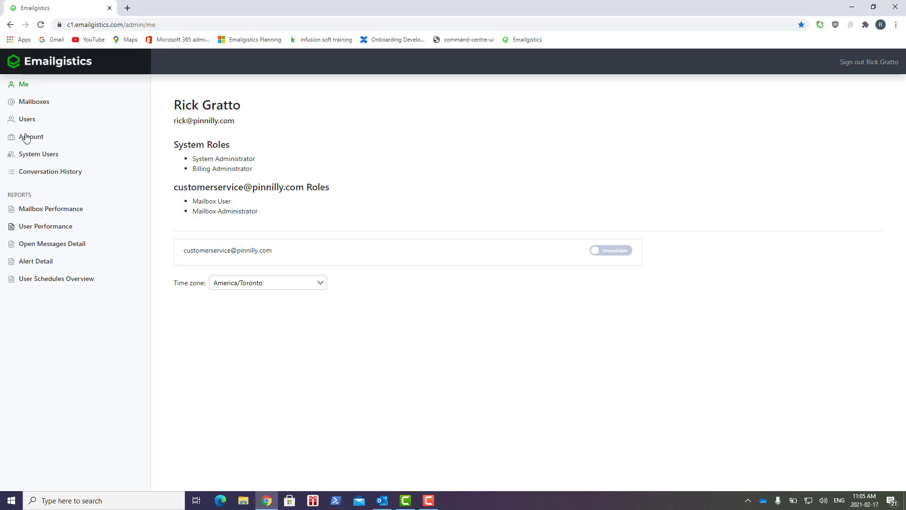
click(31, 104)
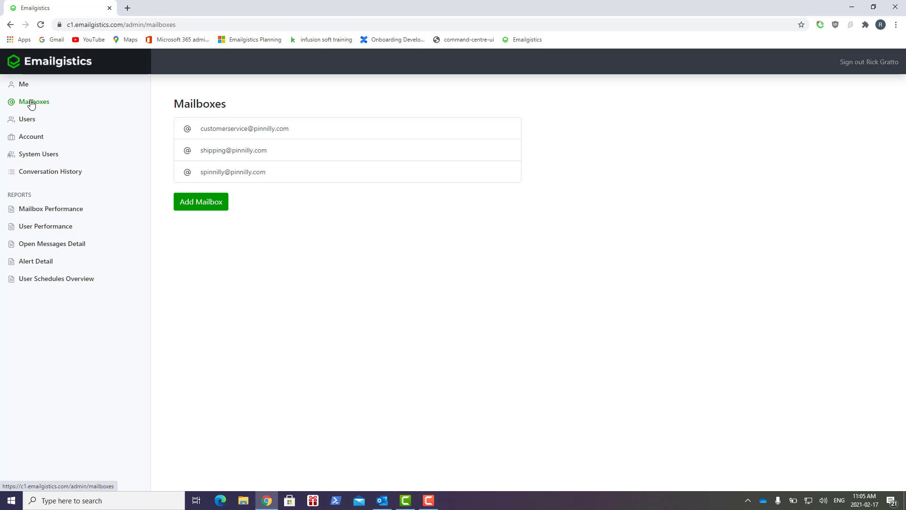
click(329, 130)
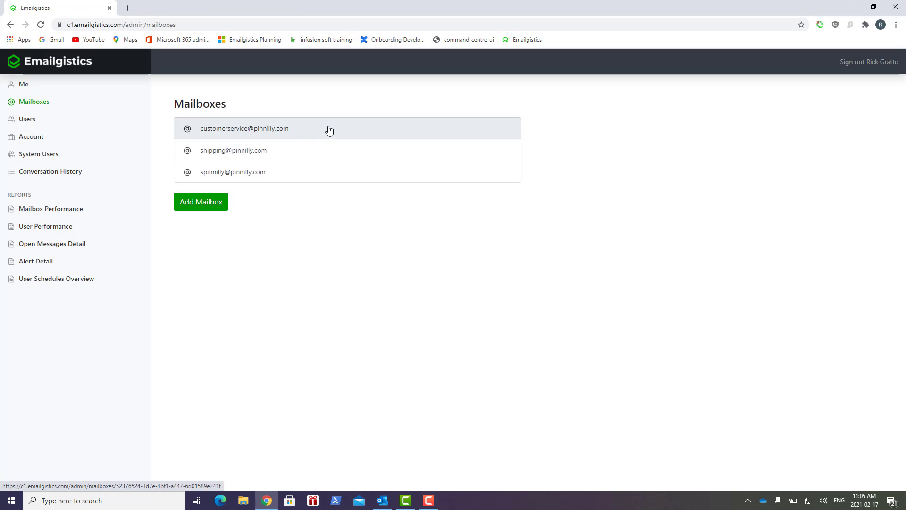
scroll(239, 233, down, 1)
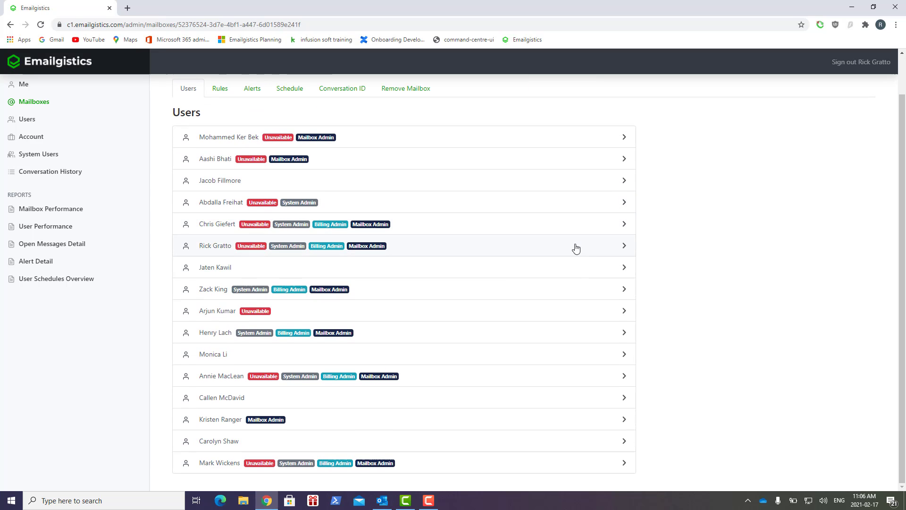
click(558, 249)
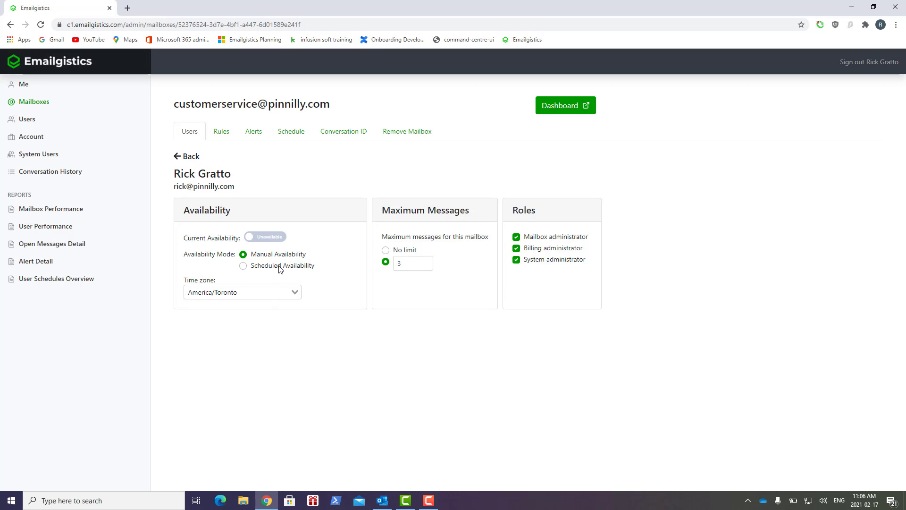
Step: Switch the user's availability mode to Scheduled Availability and review the daily schedule
click(243, 266)
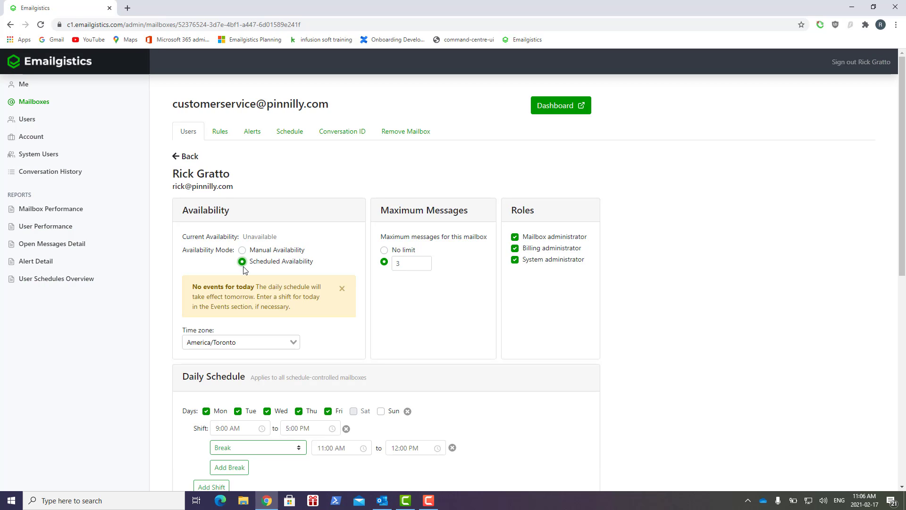
scroll(344, 289, down, 2)
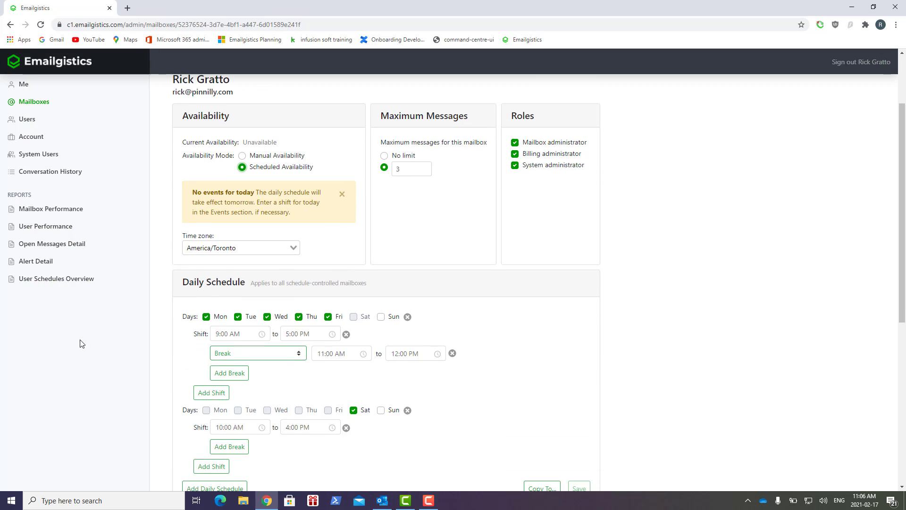
scroll(351, 320, up, 1)
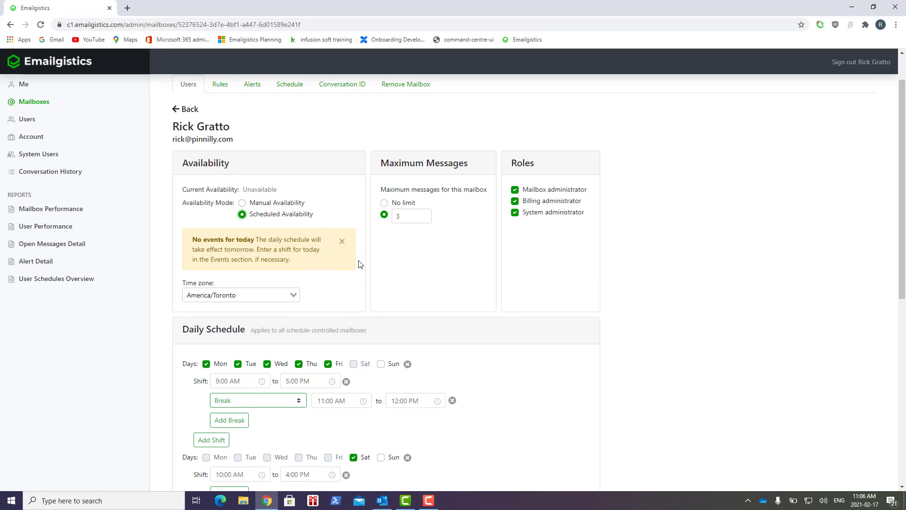
scroll(363, 269, down, 3)
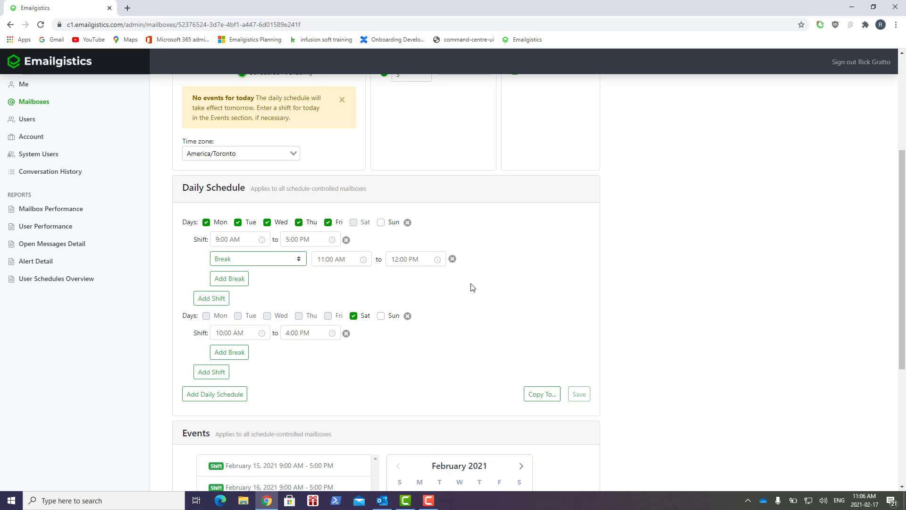
scroll(489, 244, up, 2)
scroll(490, 245, down, 1)
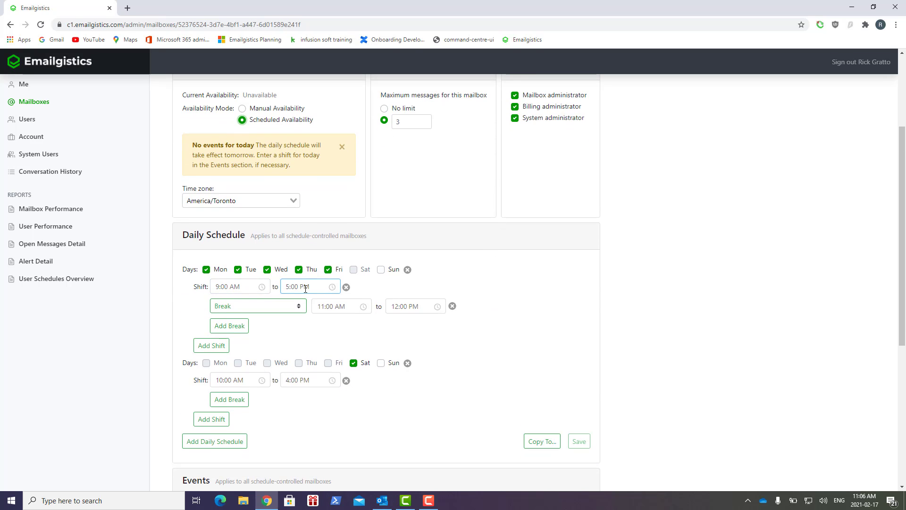
Step: Examine the start time choices and the break types offered for the Monday to Friday shift
click(264, 287)
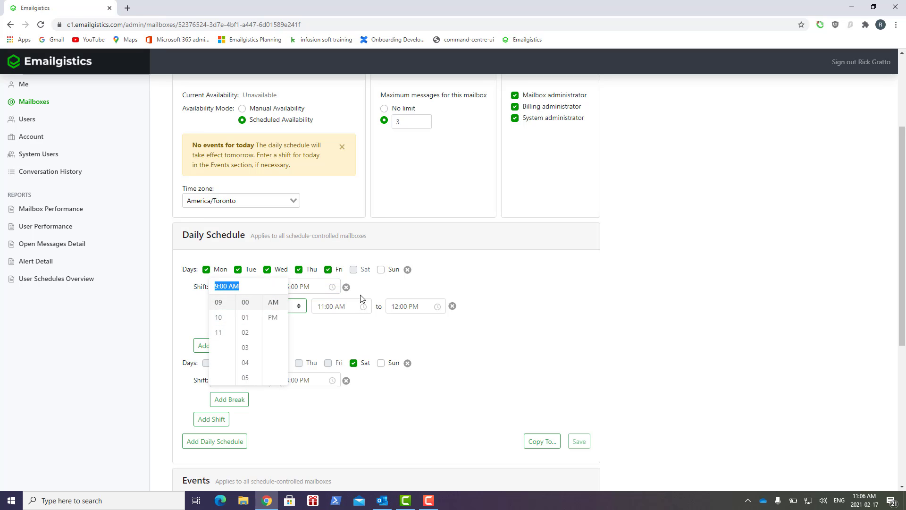
click(425, 292)
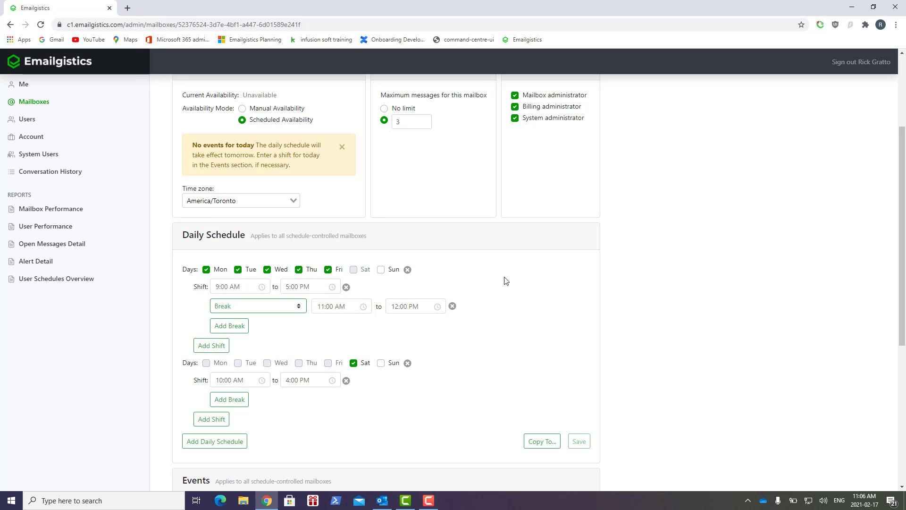
click(297, 307)
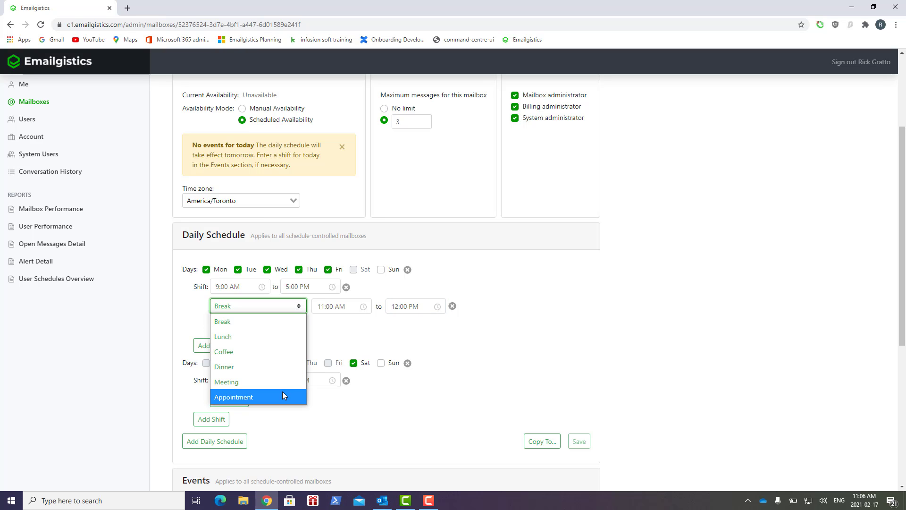
click(518, 343)
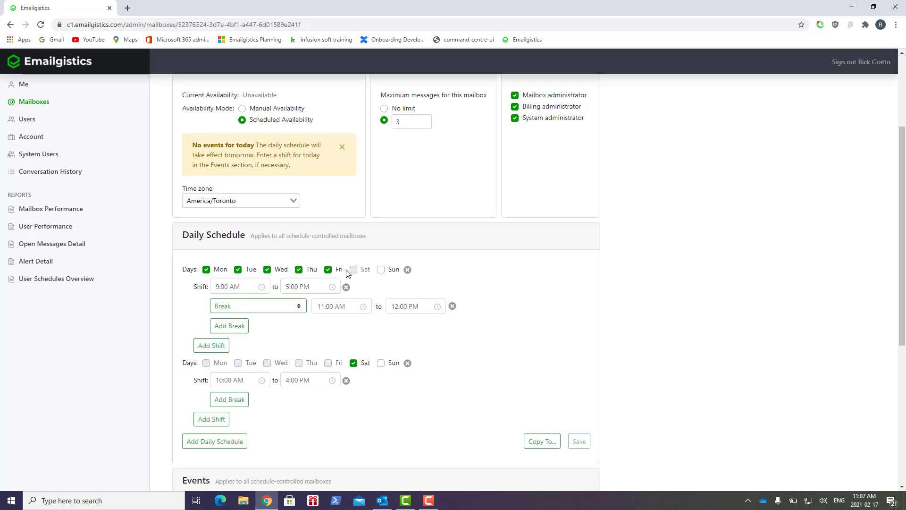
Step: Try adding a second shift to the Monday to Friday schedule and remove it again
click(217, 347)
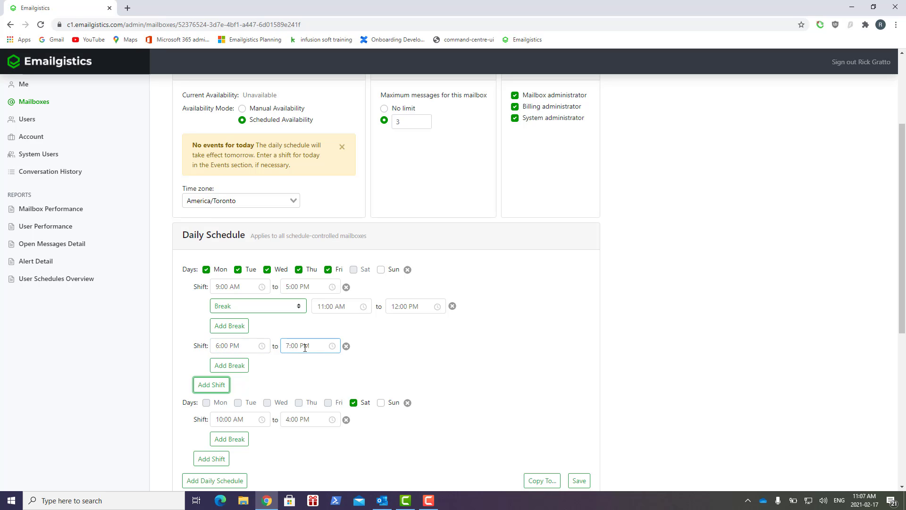
click(346, 346)
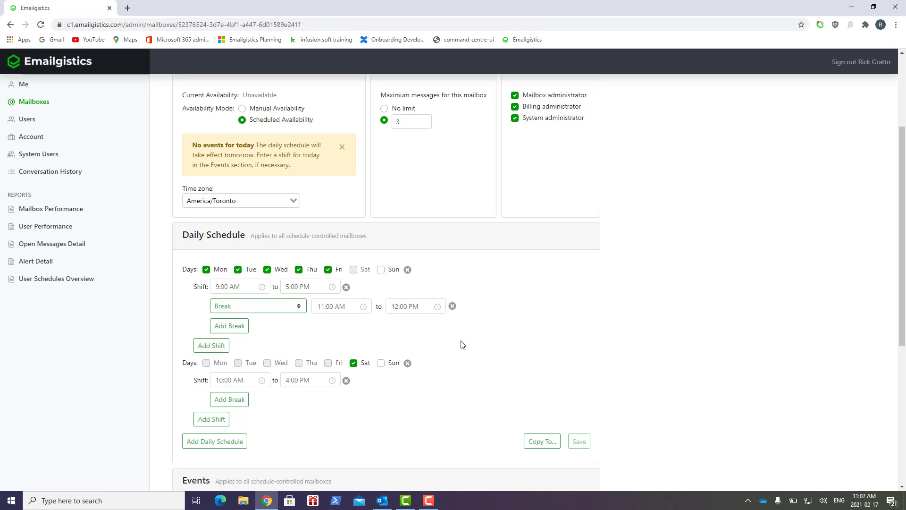
Step: Replace the existing Saturday schedule with a newly added daily schedule assigned to Saturday
scroll(463, 344, down, 2)
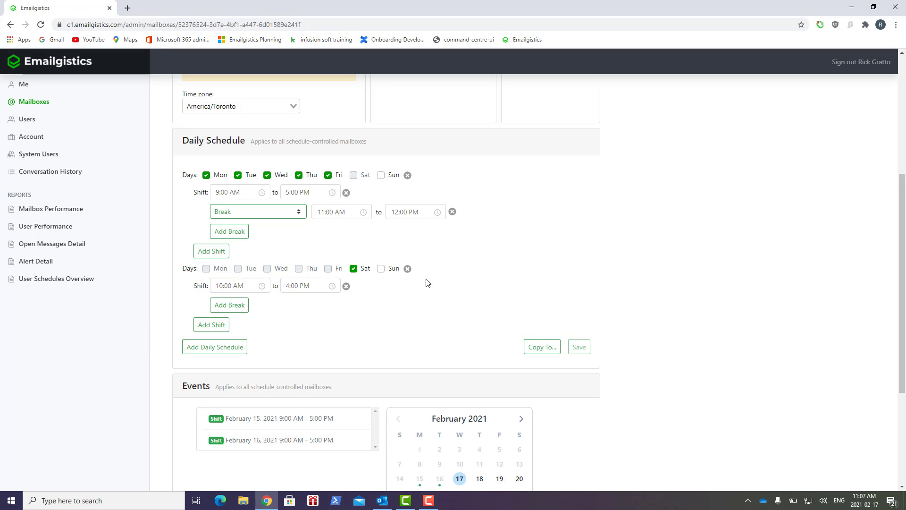
click(407, 268)
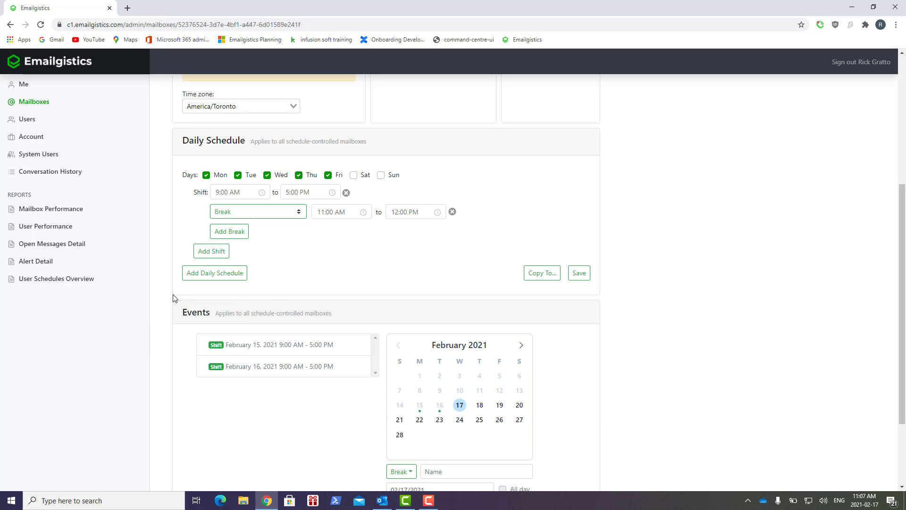
click(226, 279)
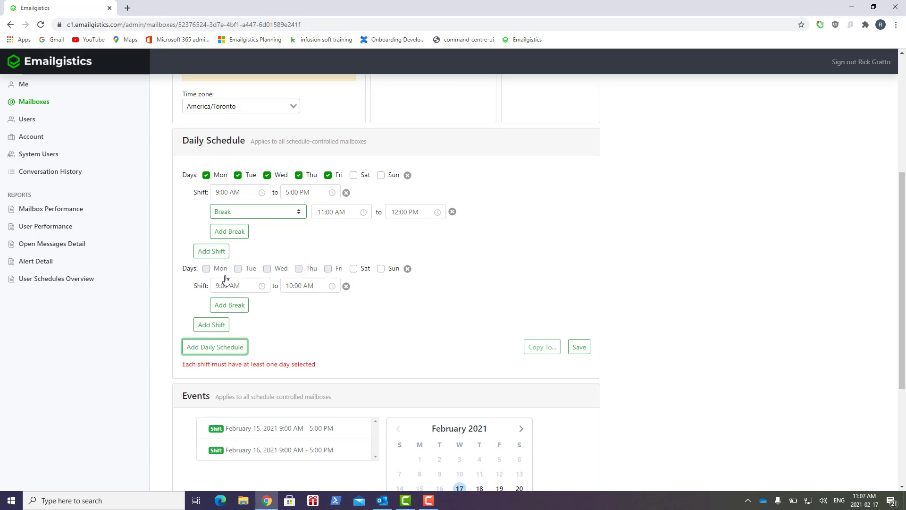
click(354, 269)
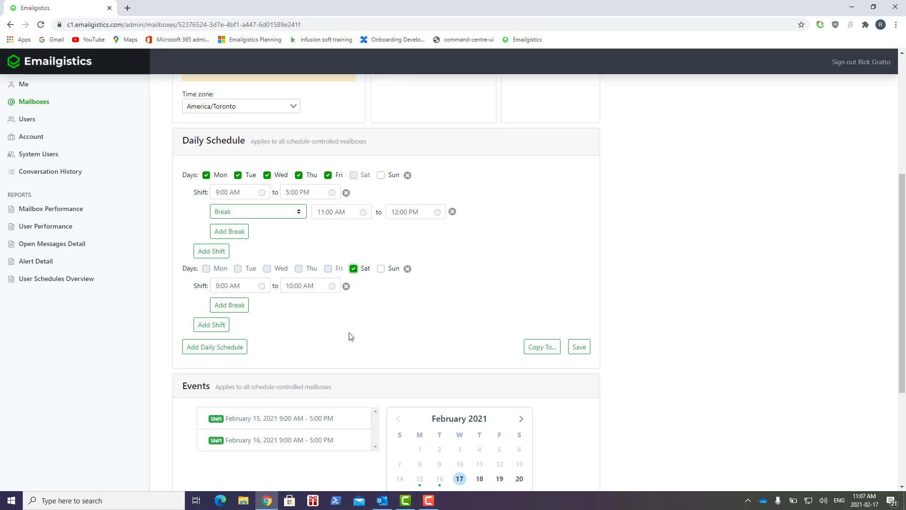
Step: Set the Saturday shift to 10:00 AM to 5:00 PM and save the daily schedule
click(310, 189)
click(250, 286)
click(222, 316)
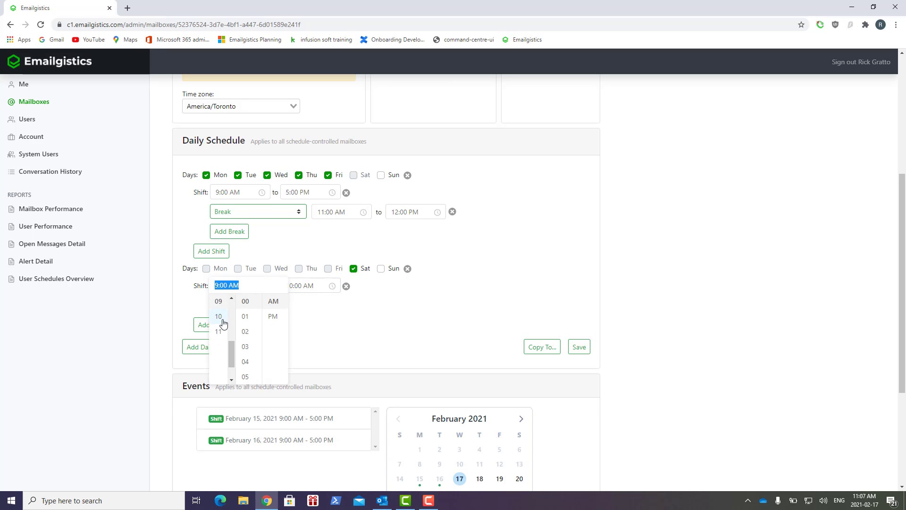
click(302, 286)
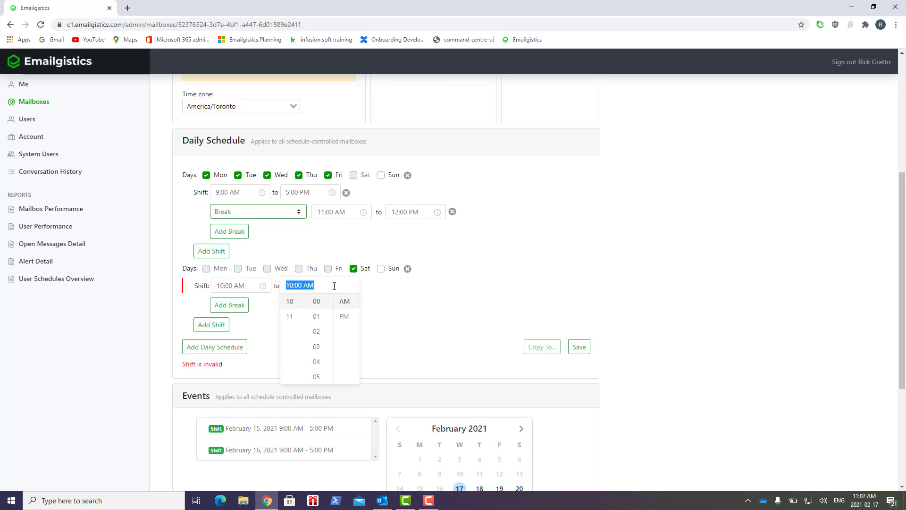
scroll(296, 322, up, 3)
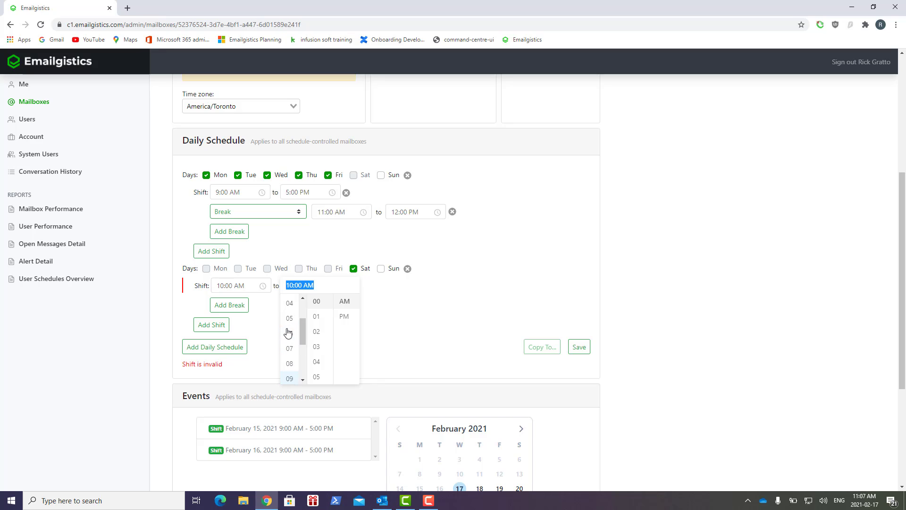
click(290, 320)
click(344, 316)
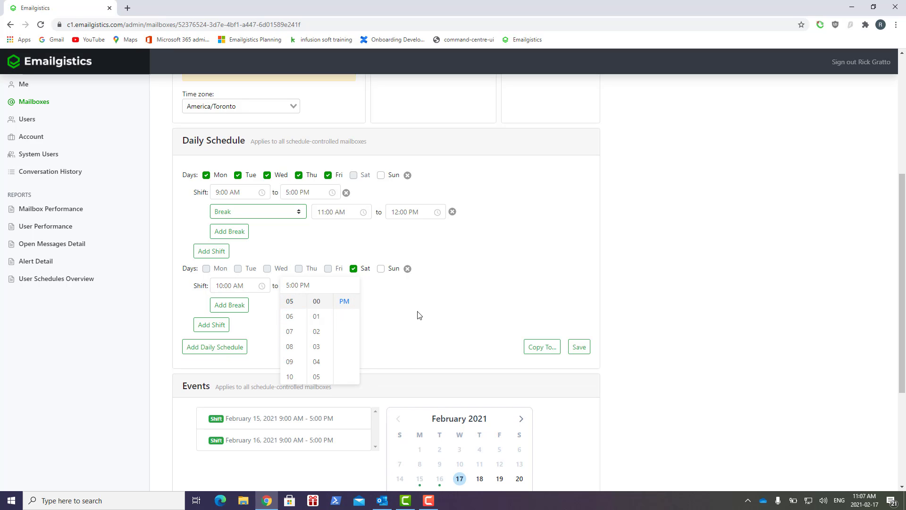
click(421, 313)
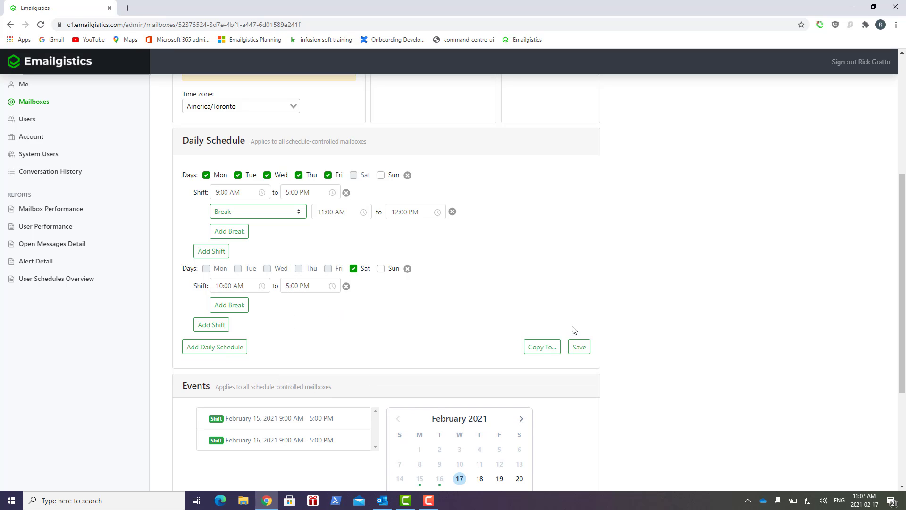
click(580, 347)
Step: Examine the users available for copying the daily schedule, and close the copy dialog without copying
click(536, 349)
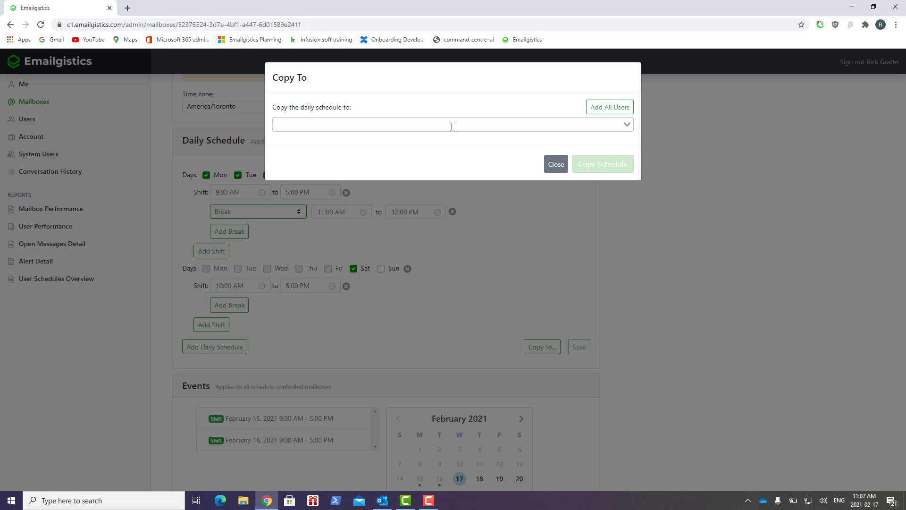
click(625, 128)
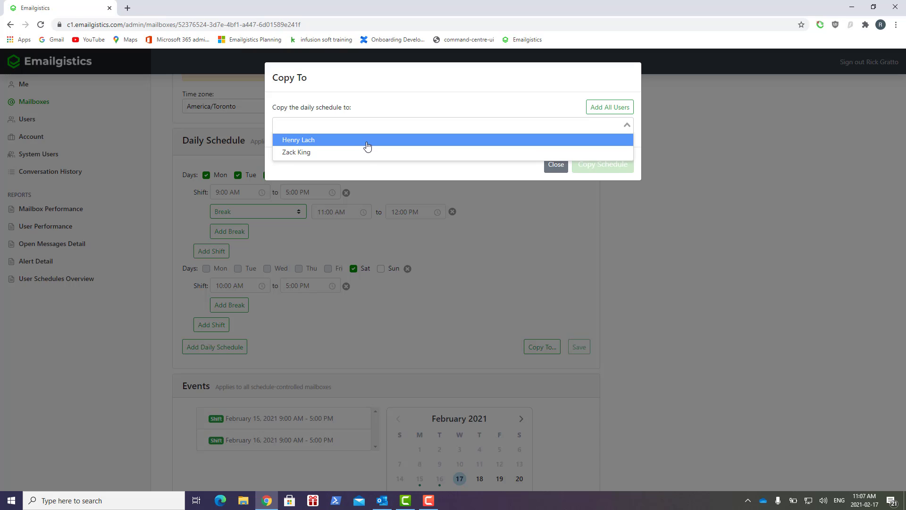
click(408, 105)
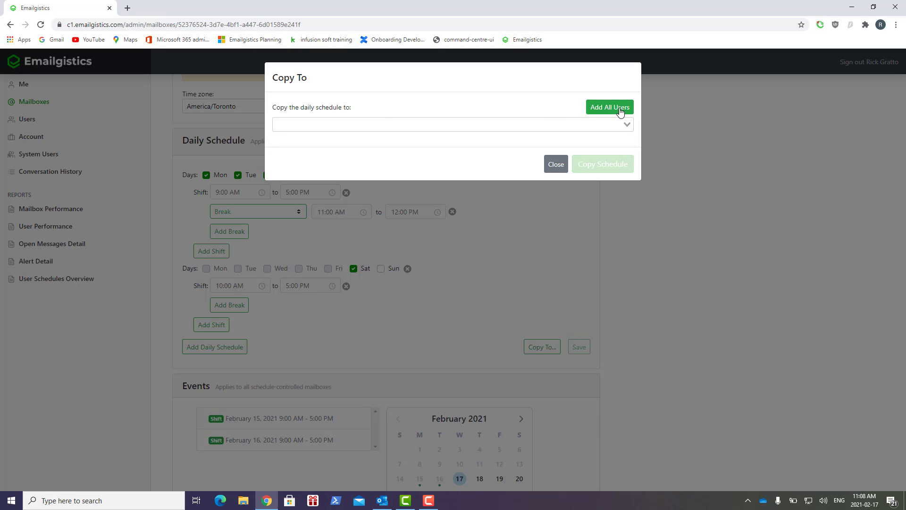
click(554, 165)
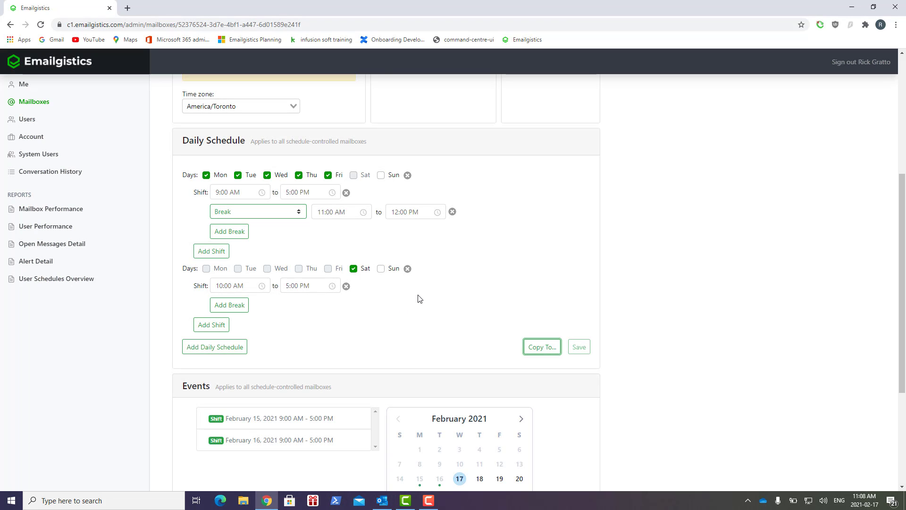
Step: Add a Shift event for 02/17/2021 from 12:00 PM to 8:00 PM
scroll(419, 298, up, 1)
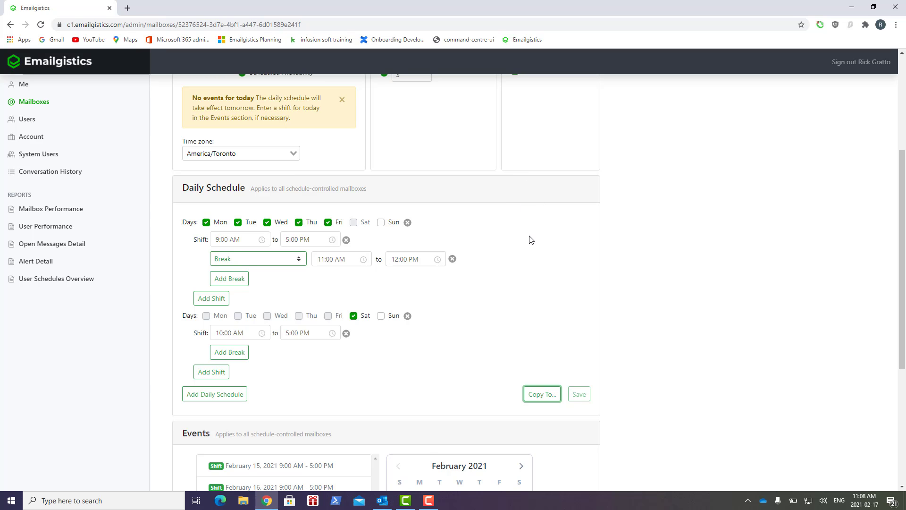
scroll(482, 226, down, 5)
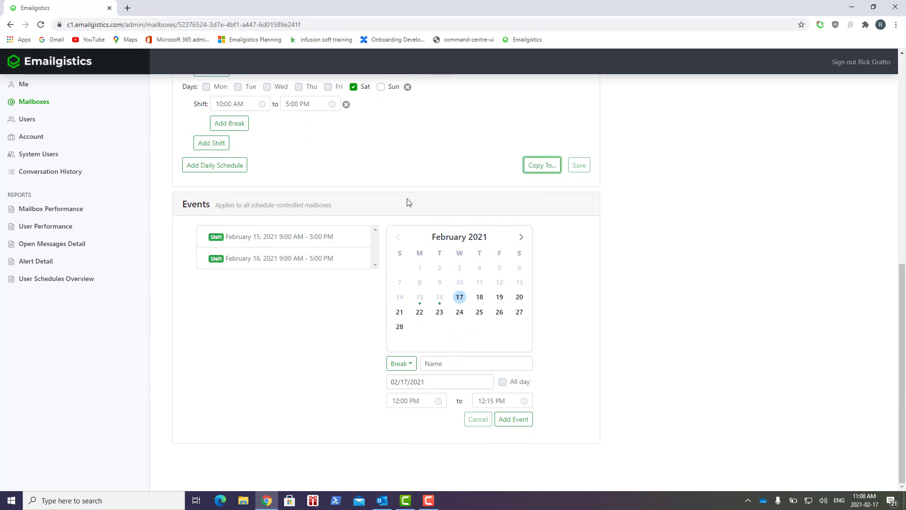
click(411, 367)
click(406, 345)
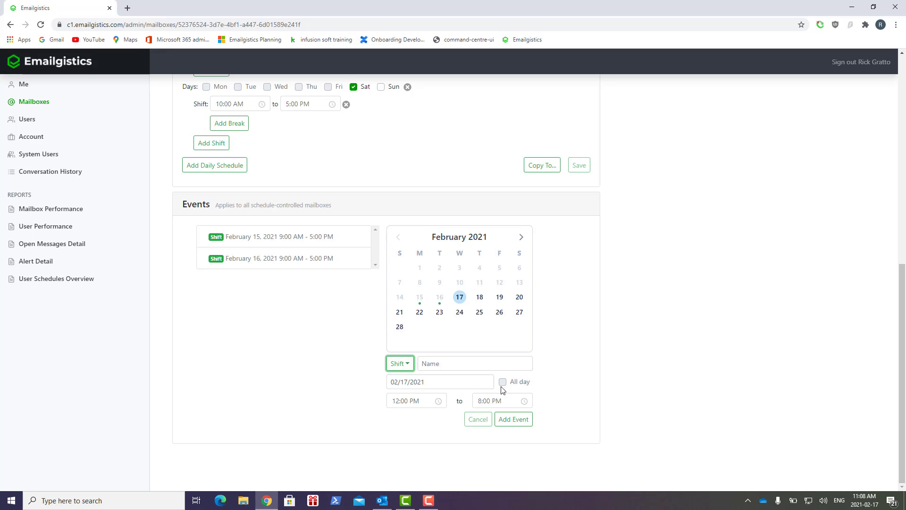
click(398, 401)
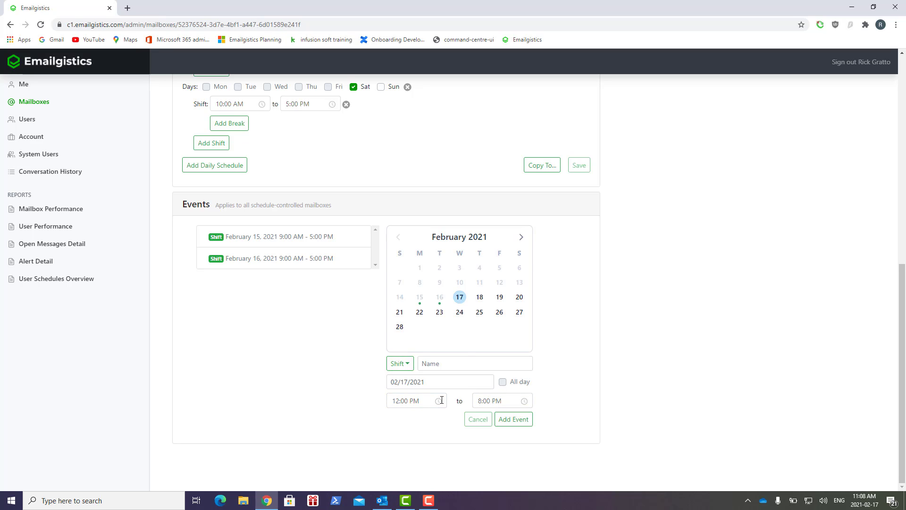
click(337, 395)
click(510, 420)
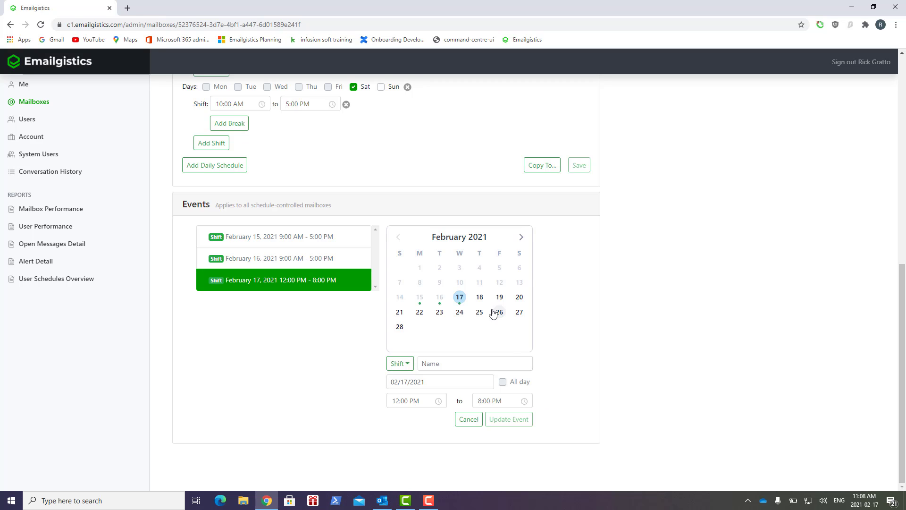
Step: Add an all-day Holiday event for 02/22/2021 to the events calendar
click(420, 312)
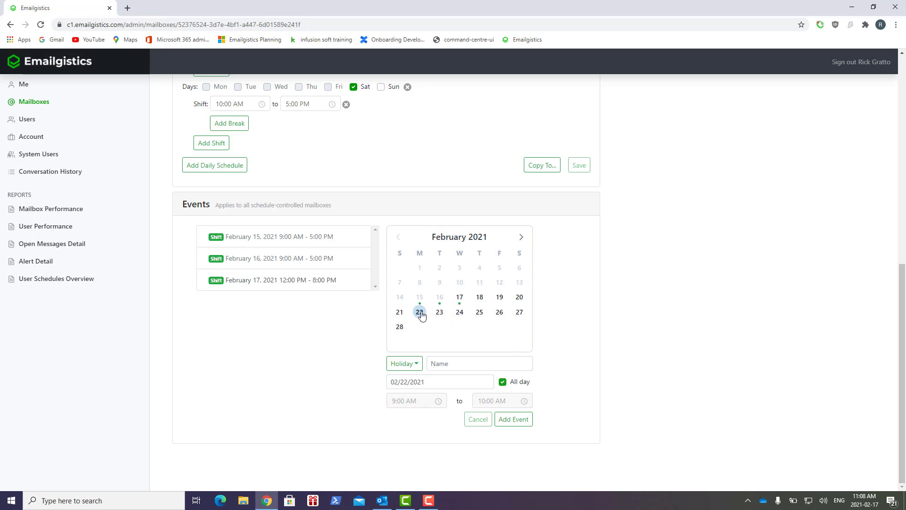
click(405, 367)
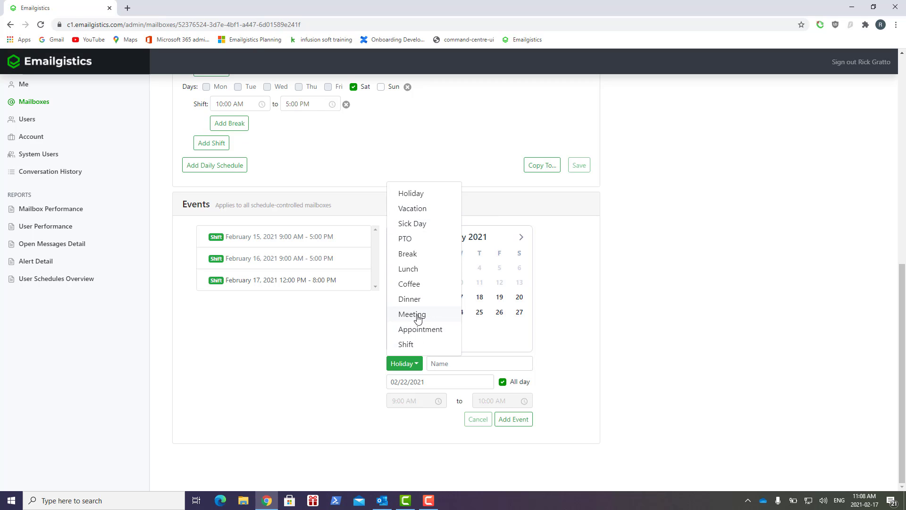
click(571, 321)
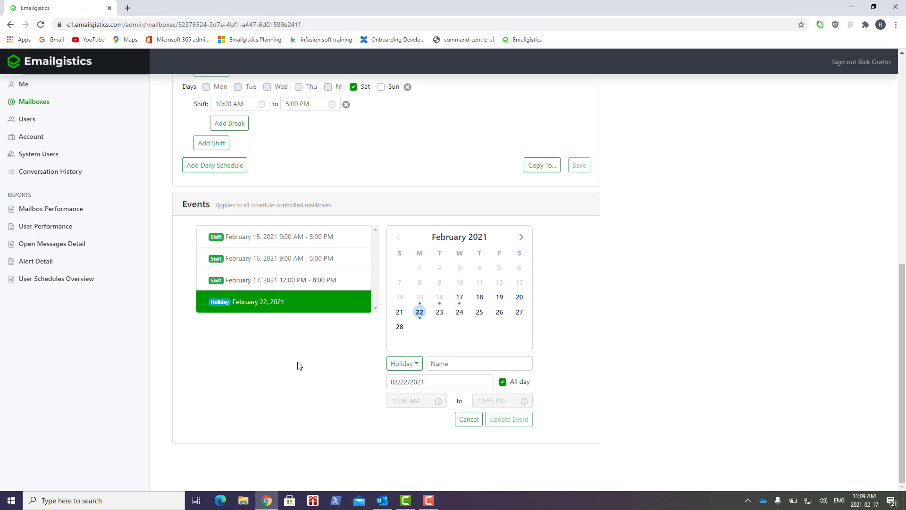
Step: Switch to Outlook, open the Pinnilly Customer Service inbox, and check the availability status in the Emailgistics add-in
click(382, 500)
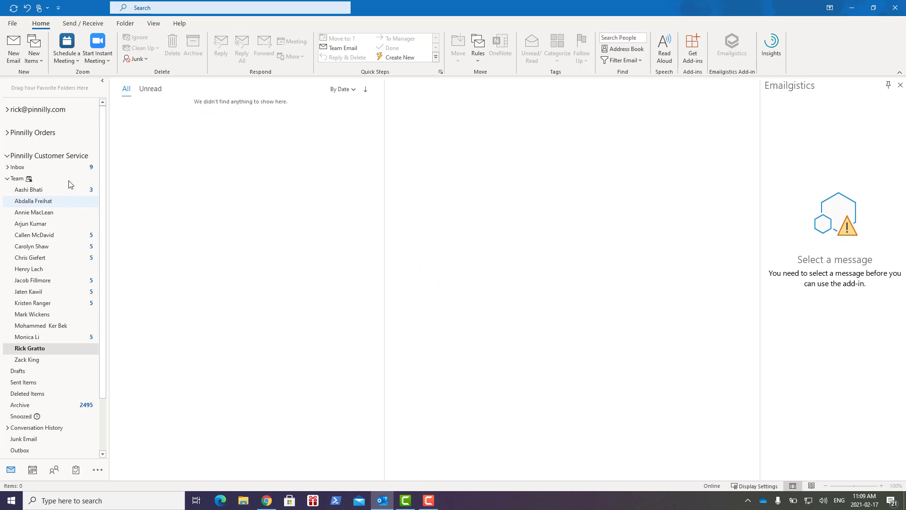
click(72, 168)
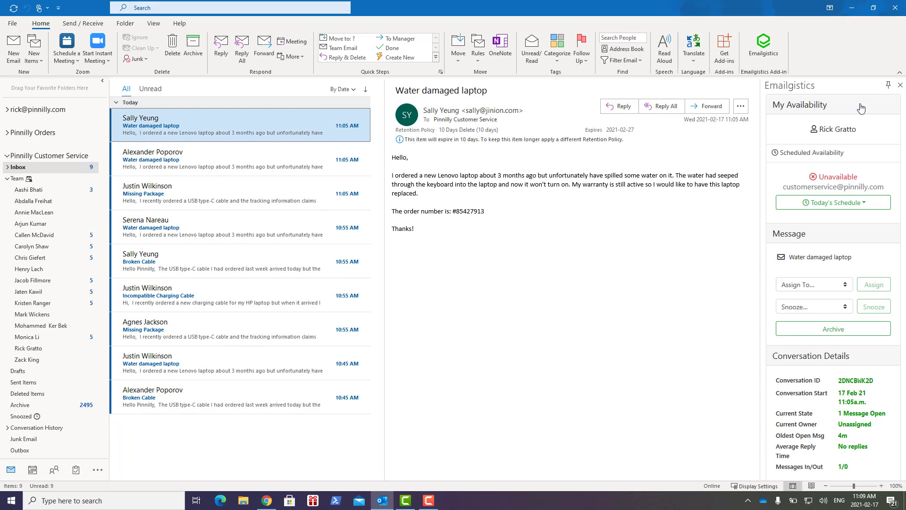
drag(857, 178, 816, 177)
click(783, 194)
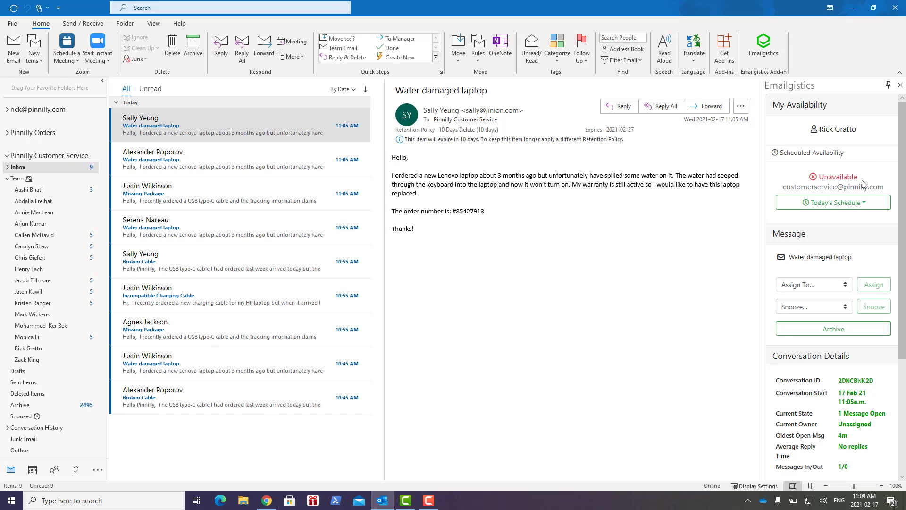
Step: Start today's scheduled shift immediately from the Emailgistics add-in, and review the updated schedule and its options
click(865, 200)
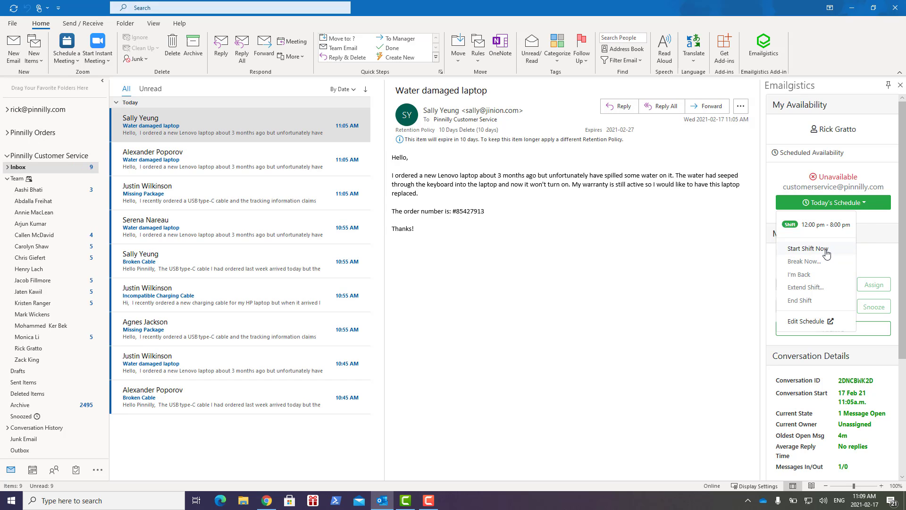
click(826, 254)
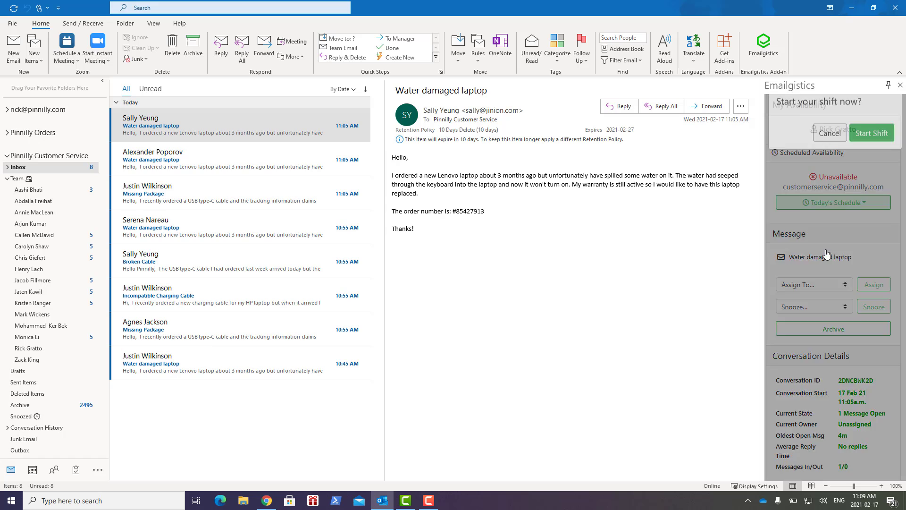
click(864, 148)
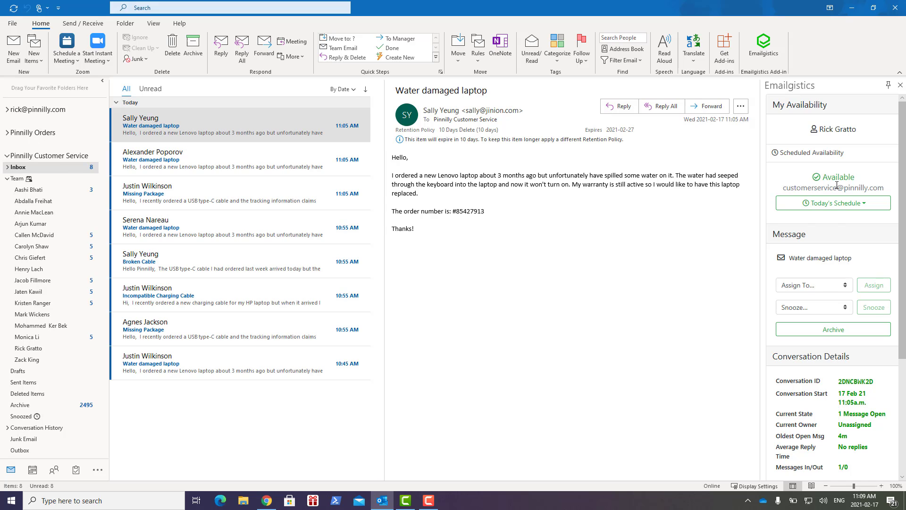
click(836, 203)
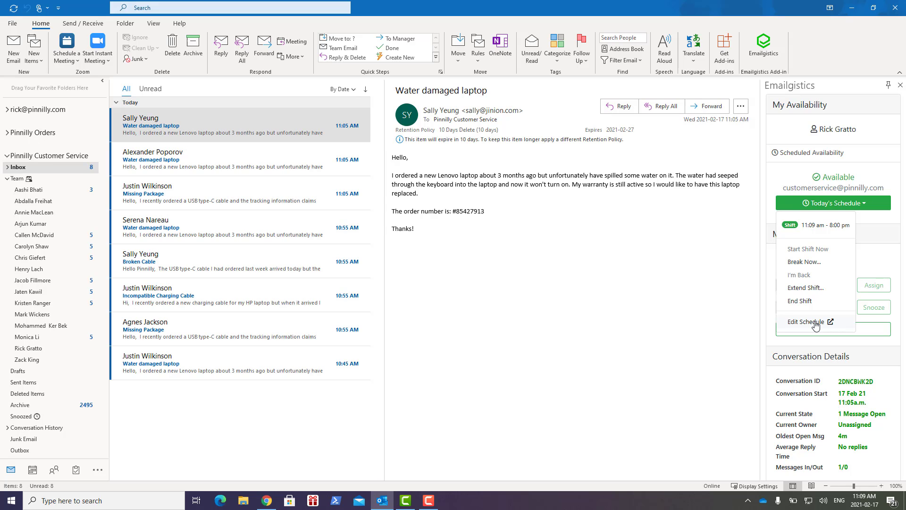
click(815, 184)
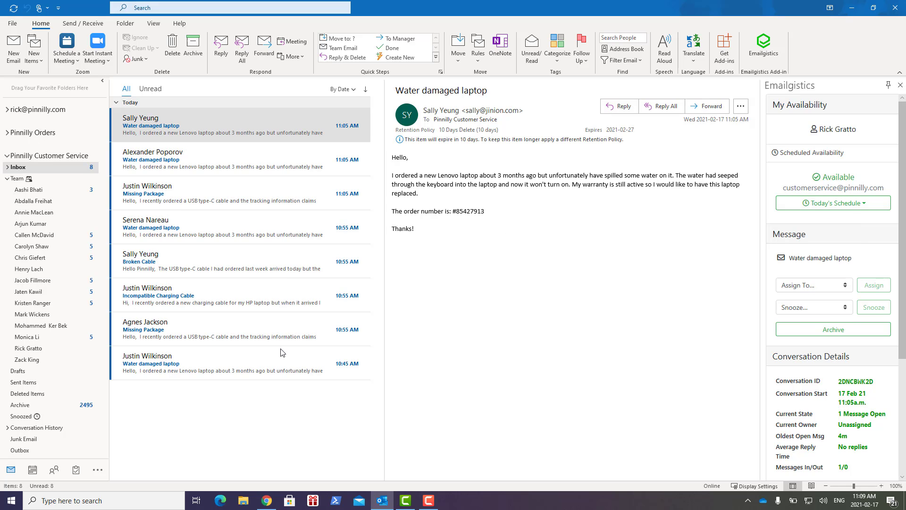
Step: Switch to Chrome, run the User Schedules Overview report for the customer service mailbox for 02/18/2021 - 02/25/2021, and examine the users' daily schedules
click(267, 495)
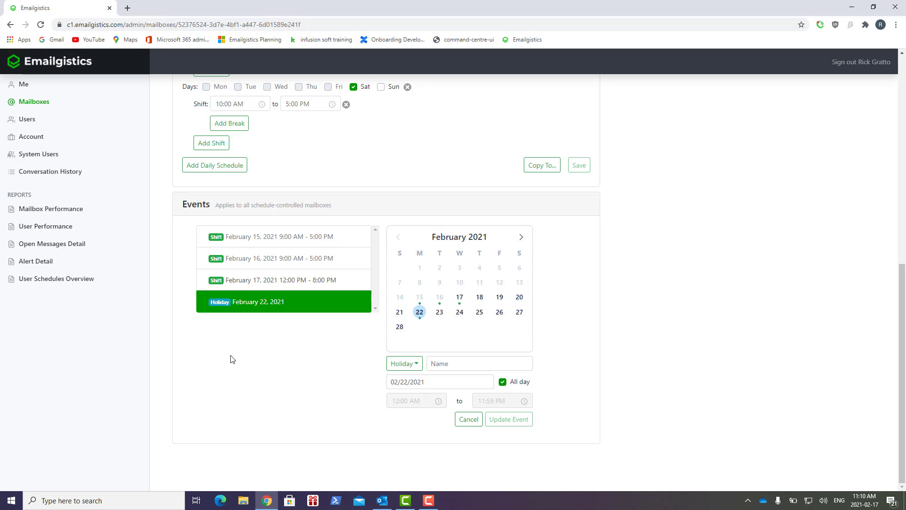
click(68, 282)
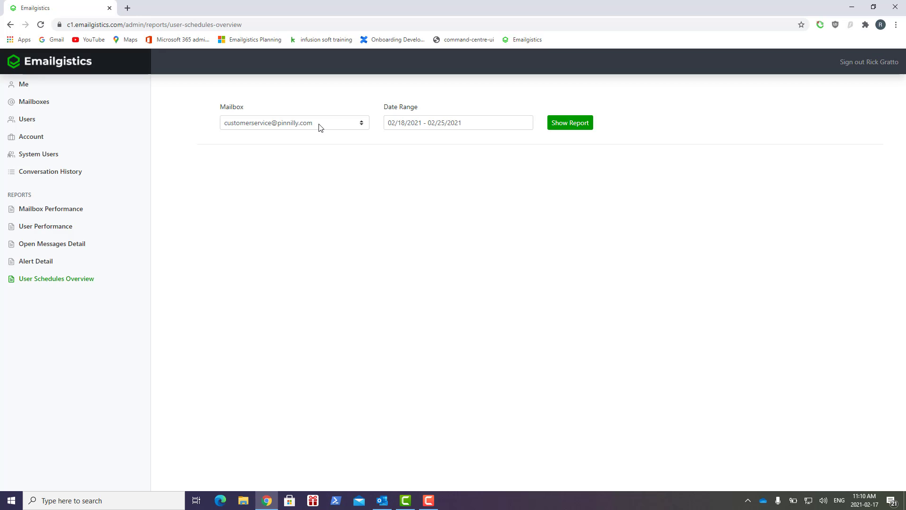
click(393, 123)
click(574, 129)
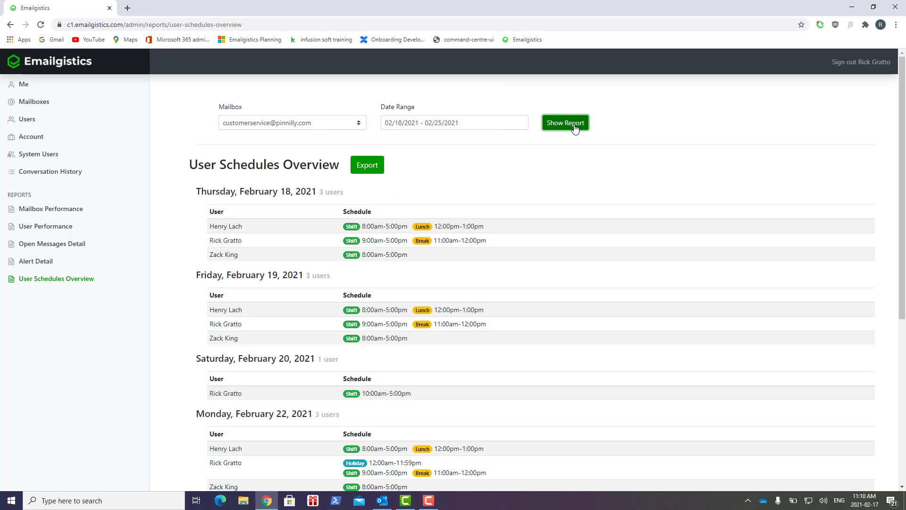
scroll(449, 190, down, 1)
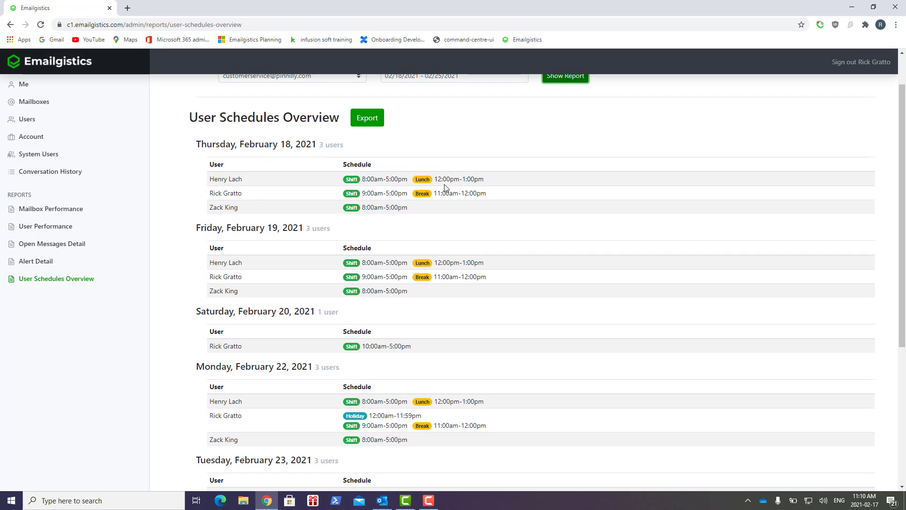
scroll(445, 189, up, 1)
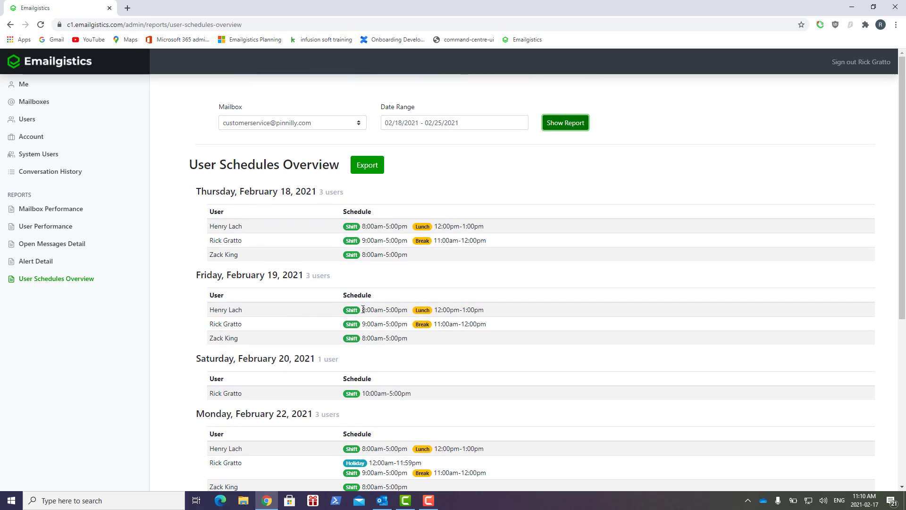
scroll(255, 337, down, 1)
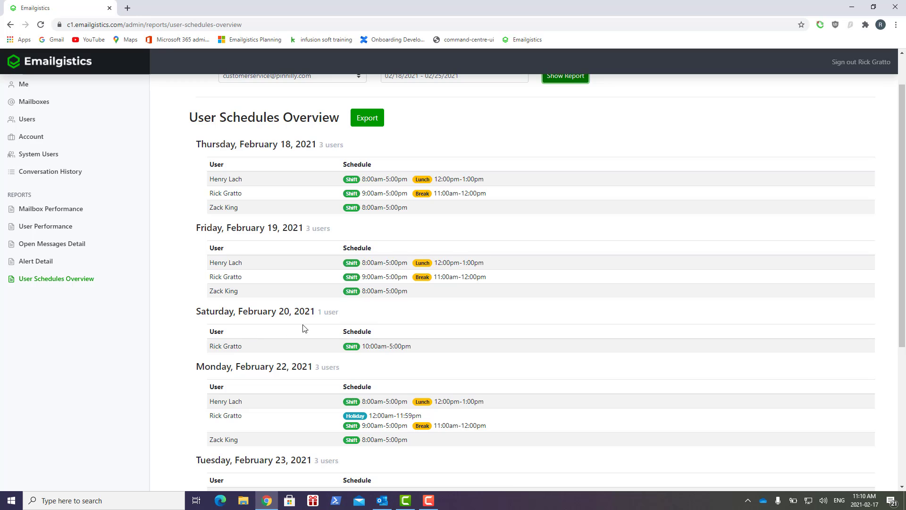
scroll(330, 330, down, 2)
scroll(496, 278, down, 3)
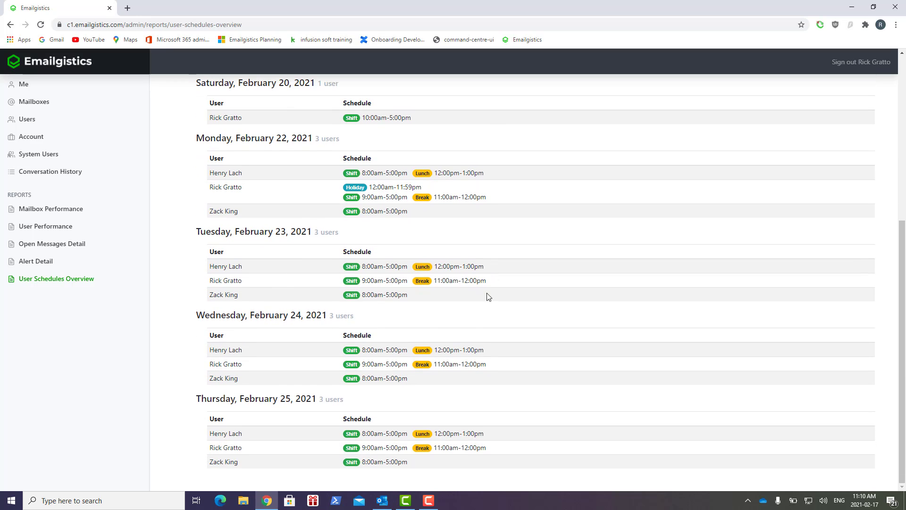
scroll(460, 430, up, 6)
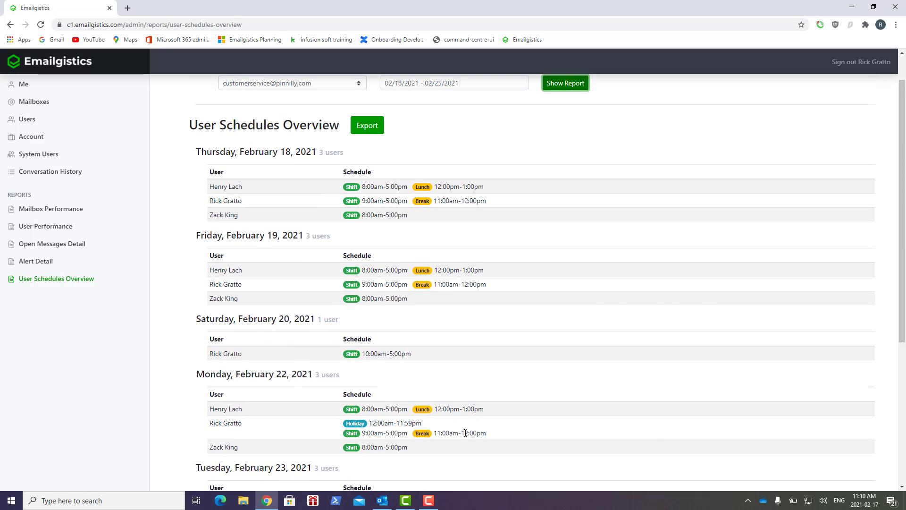